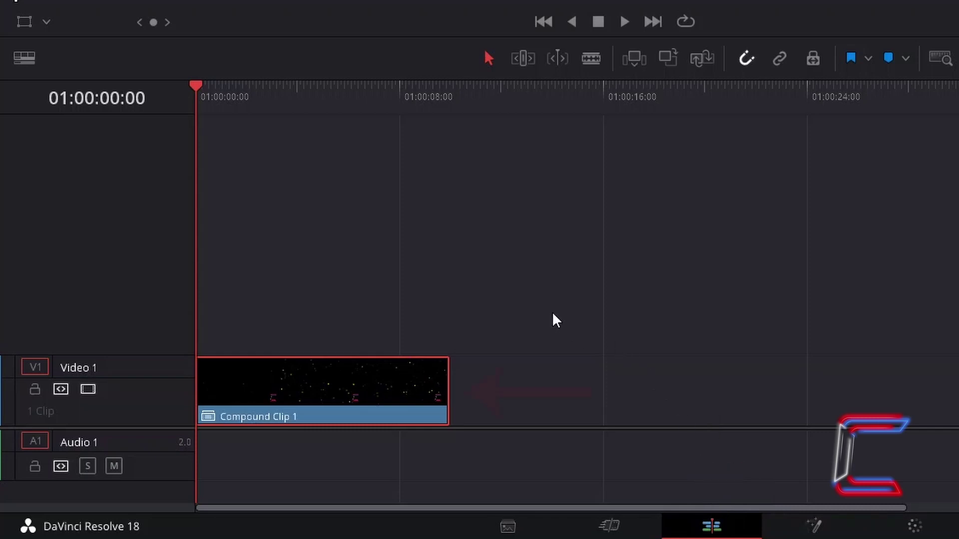
# Change Compound Clip 1's speed to -200% via Change Clip Speed so it plays backwards.
pyautogui.rightClick(354, 375)
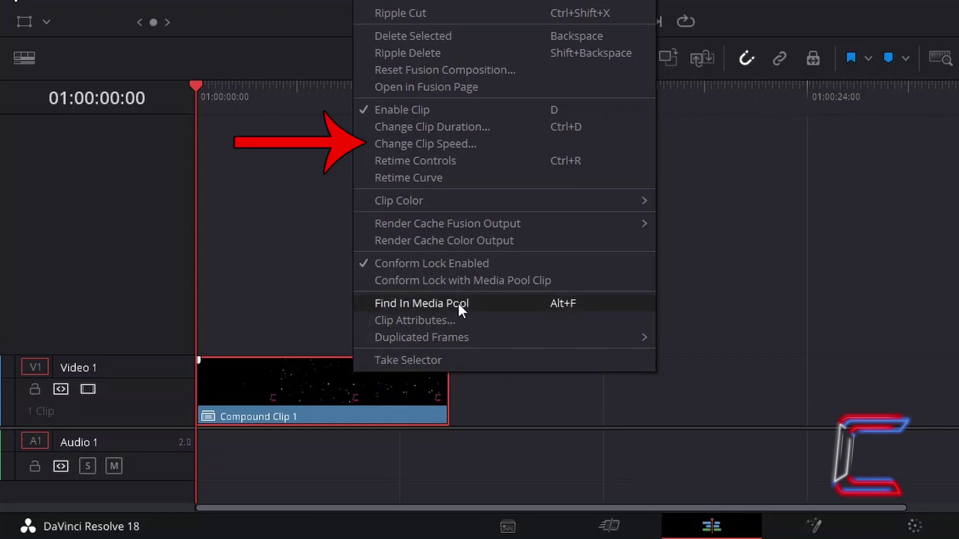
pyautogui.click(537, 145)
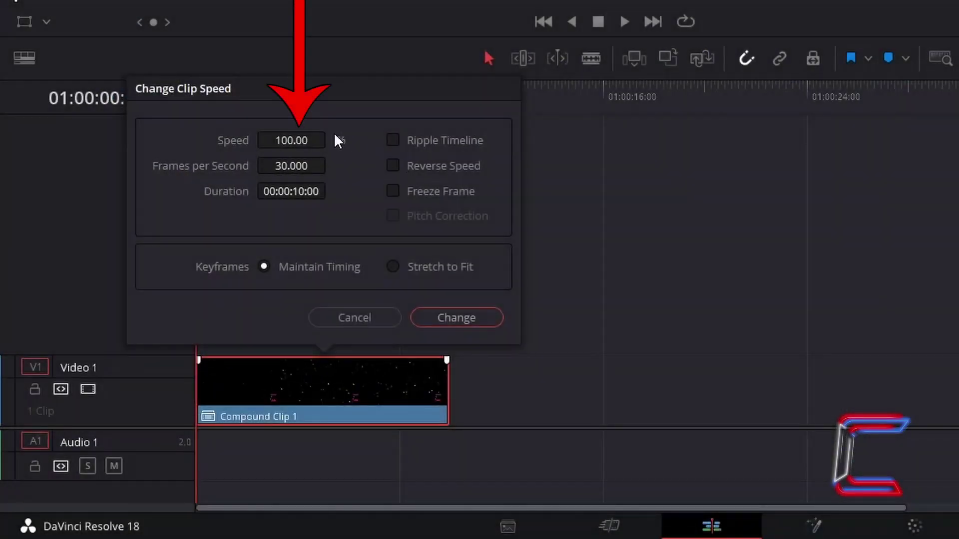
pyautogui.click(311, 141)
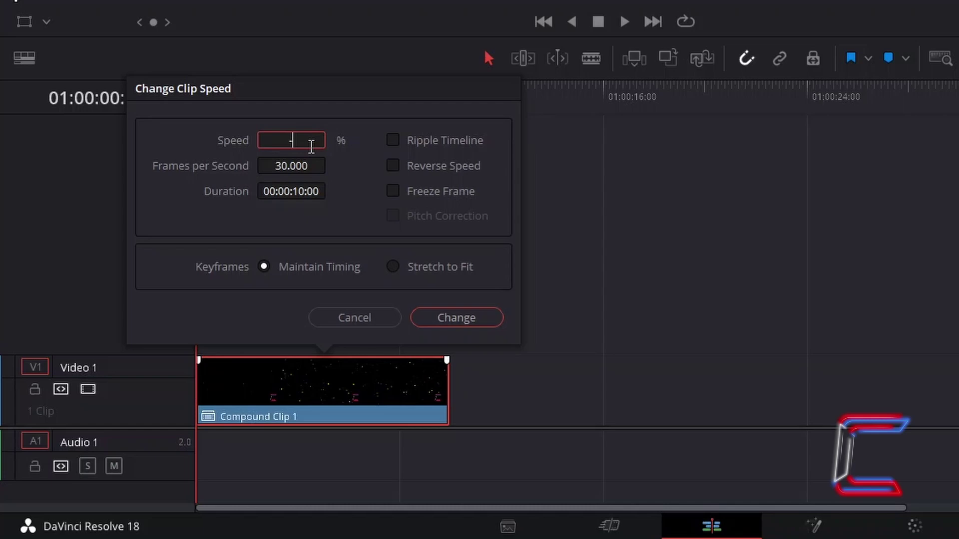
pyautogui.write('-100')
pyautogui.write('2')
pyautogui.click(482, 318)
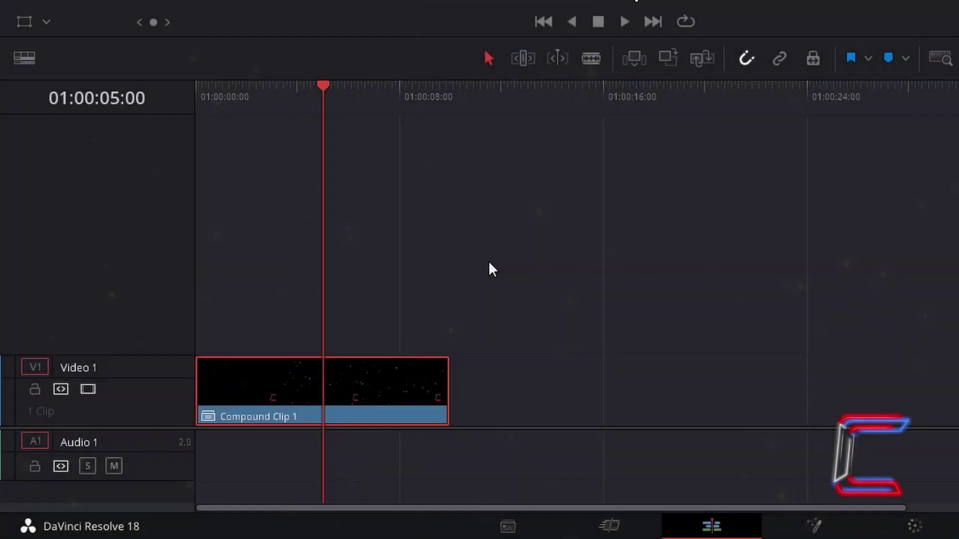
# Show the retime curve editor for Compound Clip 1.
pyautogui.moveTo(380, 378)
pyautogui.rightClick(378, 372)
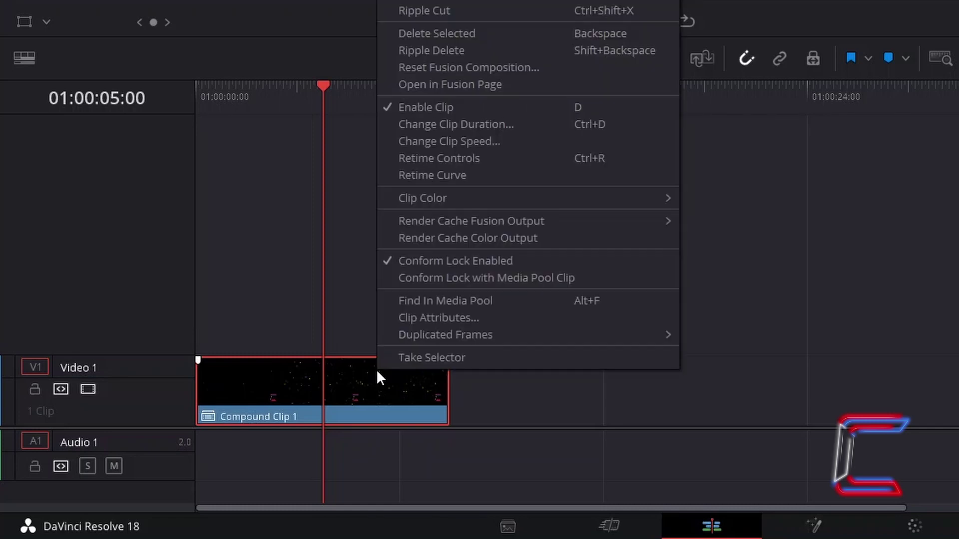
pyautogui.click(524, 170)
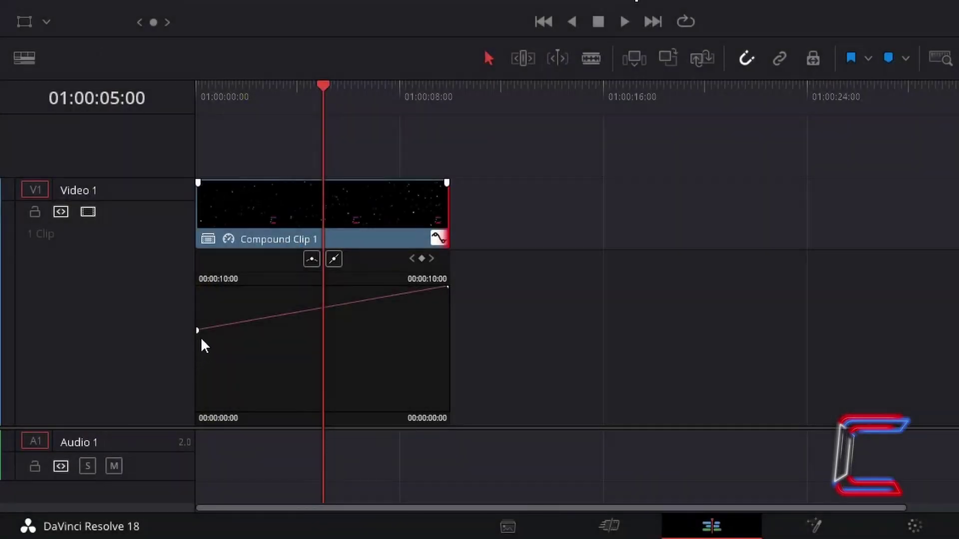
# Reverse the curve by moving the start keyframe up and the end keyframe down, then undo it.
pyautogui.moveTo(199, 336); pyautogui.dragTo(175, 282)
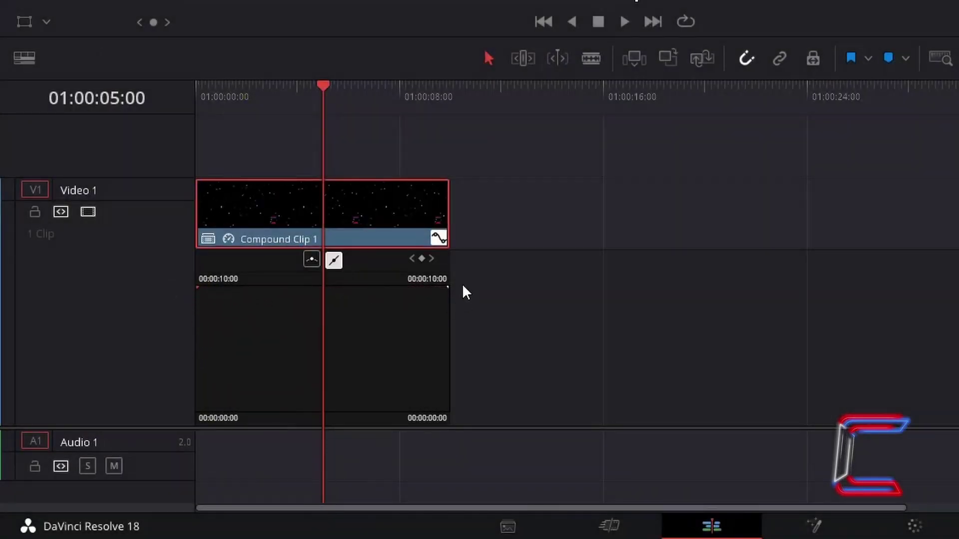
pyautogui.moveTo(447, 288)
pyautogui.mouseDown()
pyautogui.moveTo(451, 383)
pyautogui.moveTo(473, 426)
pyautogui.mouseUp()
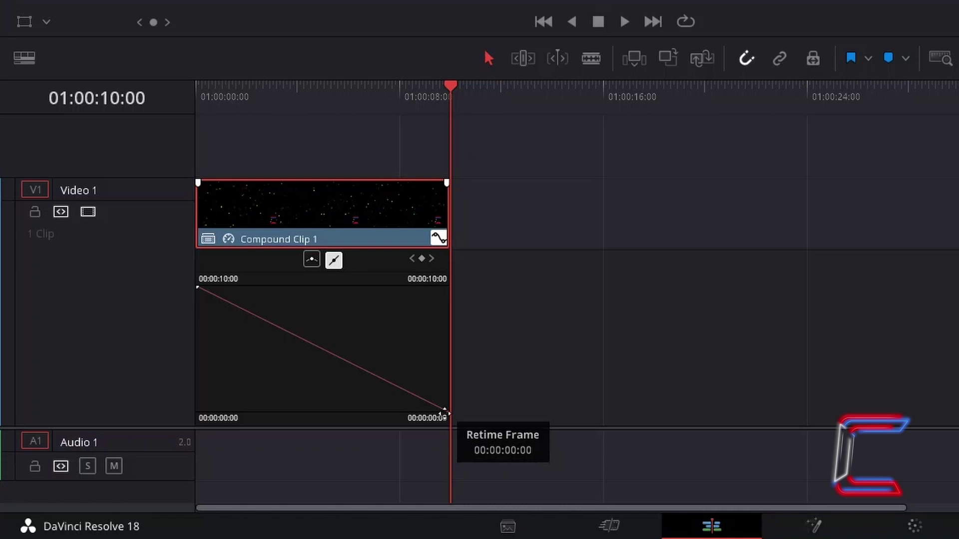
pyautogui.moveTo(442, 414); pyautogui.dragTo(447, 358)
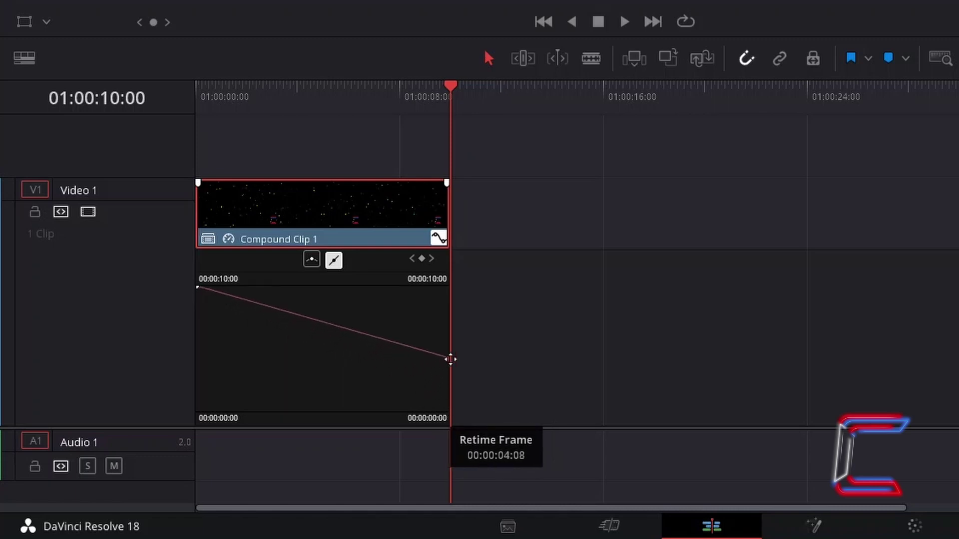
pyautogui.click(339, 87)
pyautogui.press('Home')
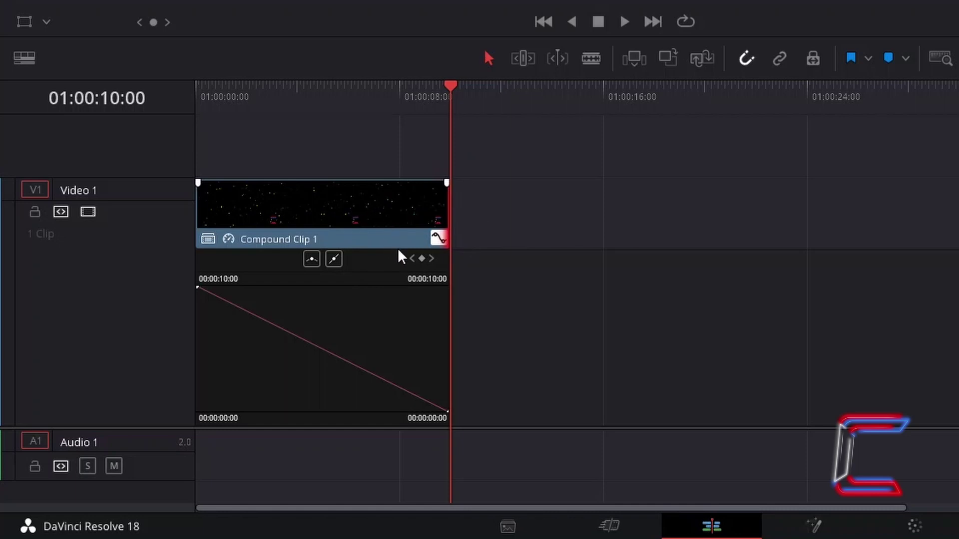
pyautogui.hotkey('ctrl', 'z')
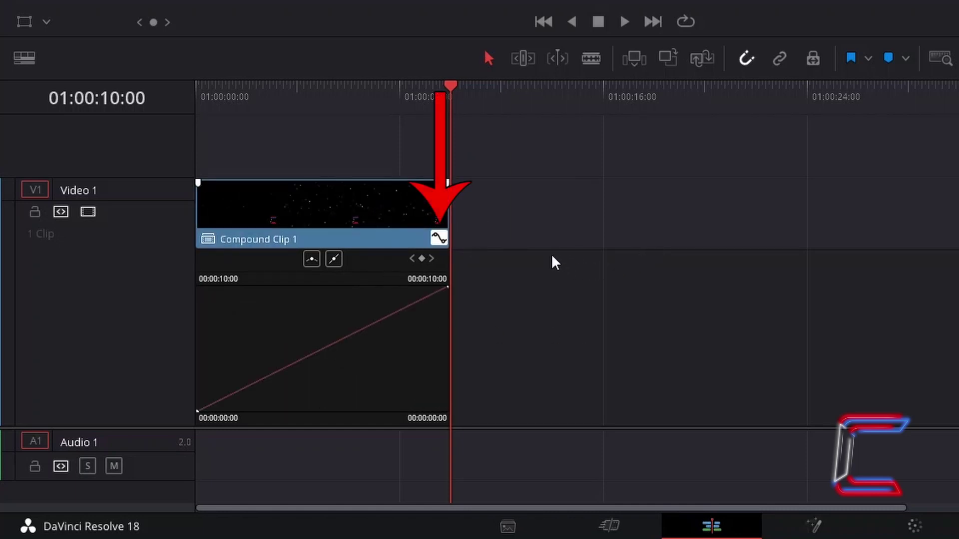
# Hide the retime curve, move the playhead to about 01:00:07, and show Retime Controls.
pyautogui.click(438, 243)
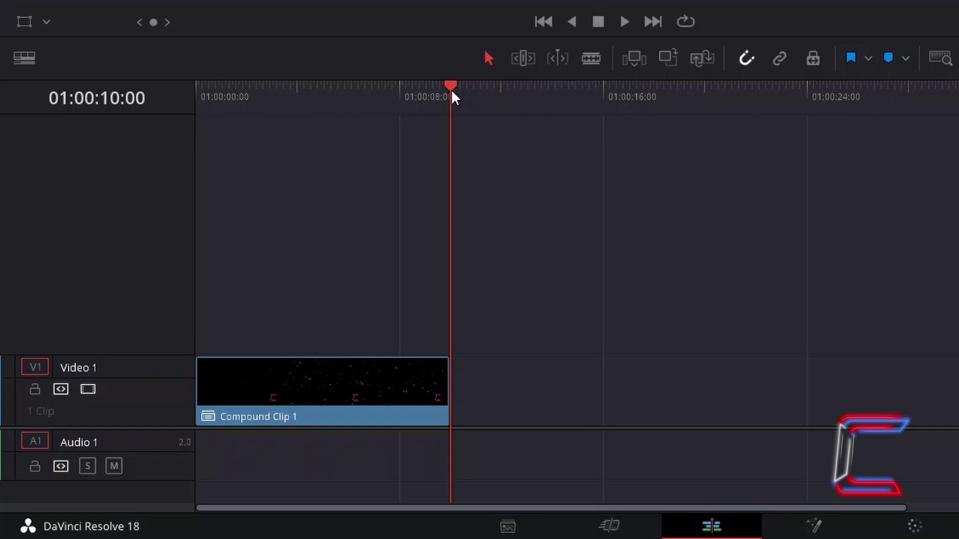
pyautogui.moveTo(451, 93); pyautogui.dragTo(374, 96)
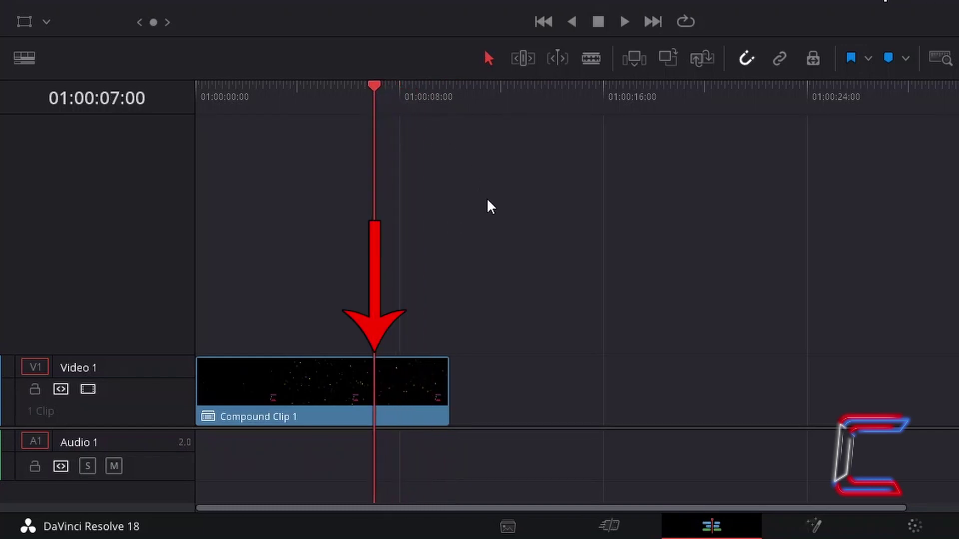
pyautogui.rightClick(402, 388)
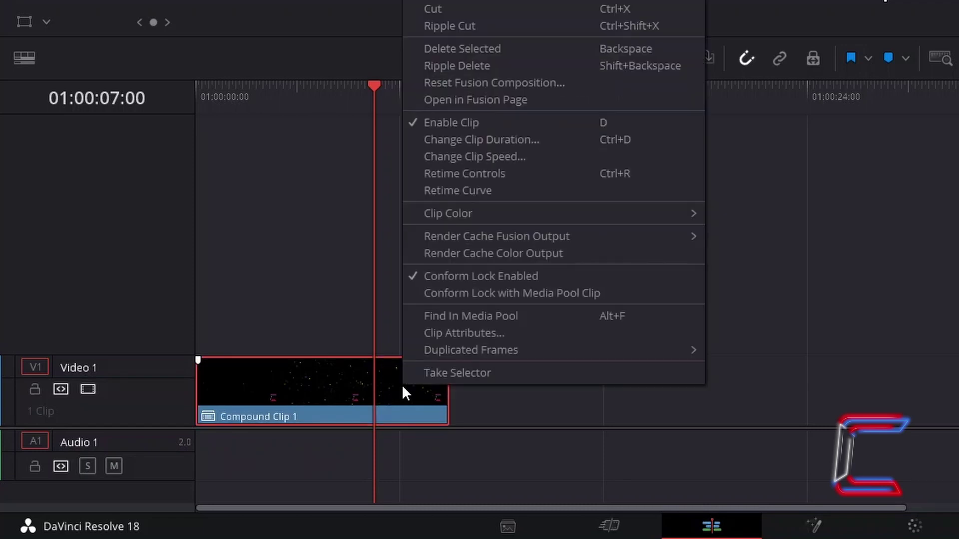
pyautogui.click(553, 175)
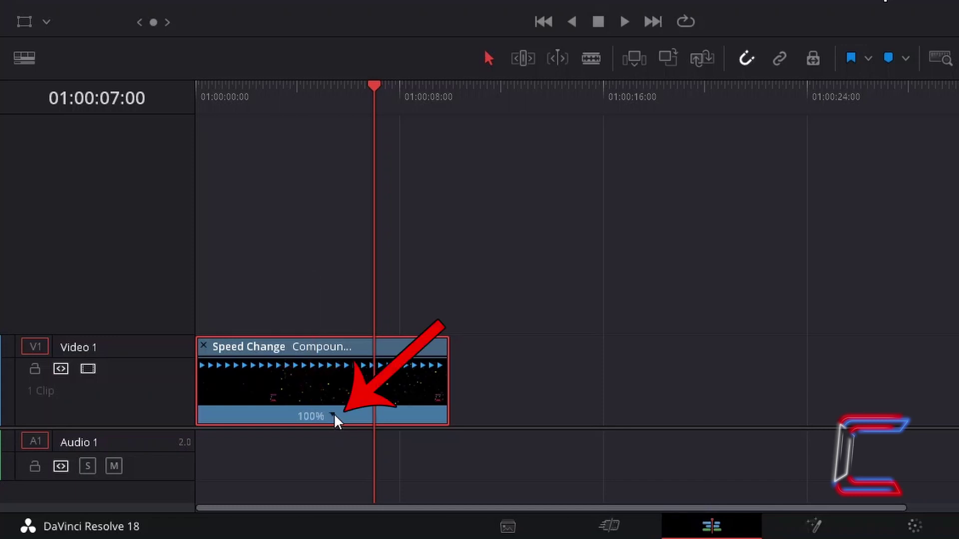
# Add a 100% rewind at the retime point, checking the clip's end at 01:00:15:28.
pyautogui.click(330, 417)
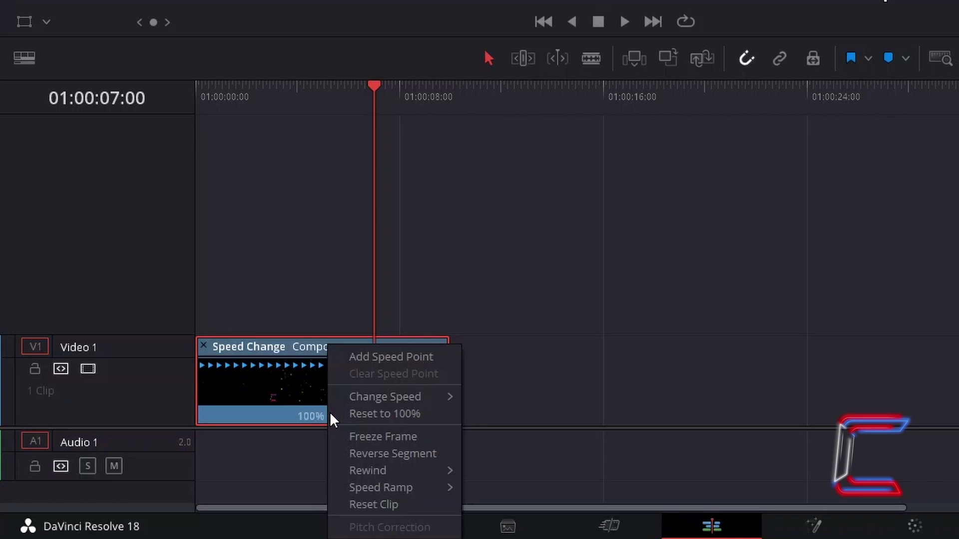
pyautogui.moveTo(403, 470)
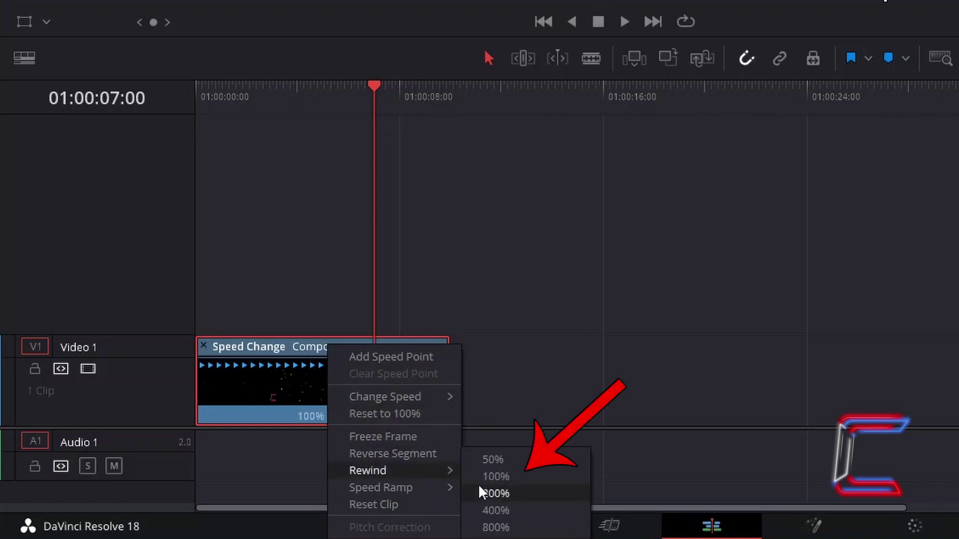
pyautogui.click(506, 475)
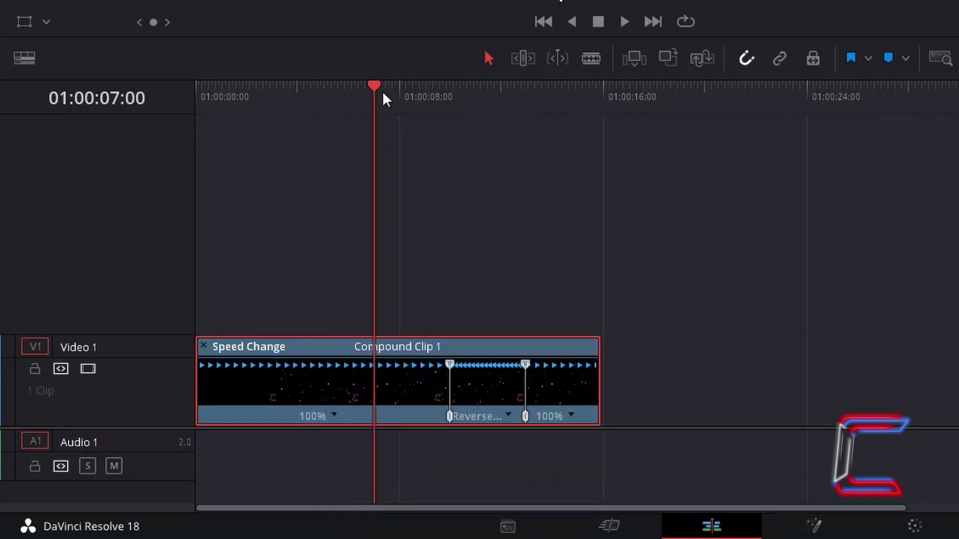
pyautogui.moveTo(382, 91); pyautogui.dragTo(590, 146)
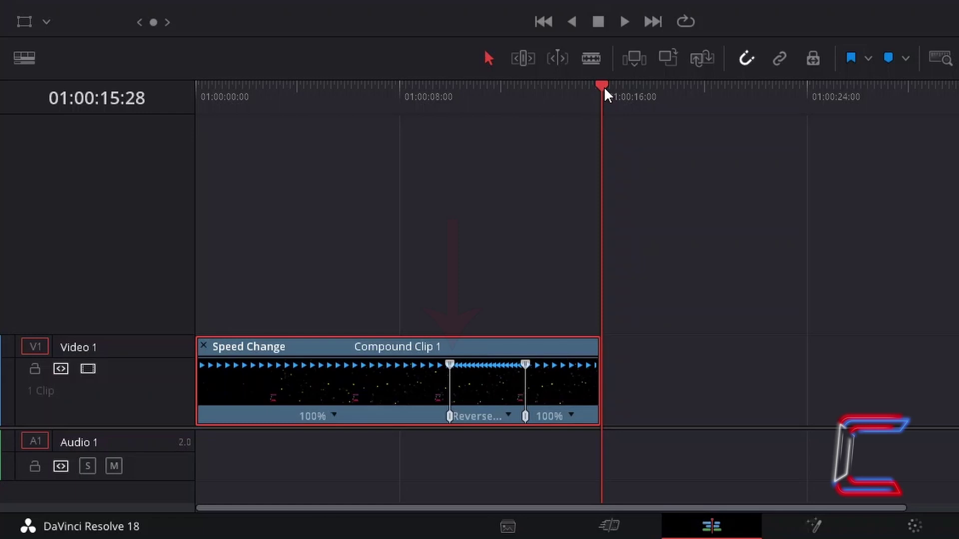
# Scrub the Reverse section around 01:00:12:29 and apply another 100% rewind.
pyautogui.moveTo(601, 86); pyautogui.dragTo(450, 103)
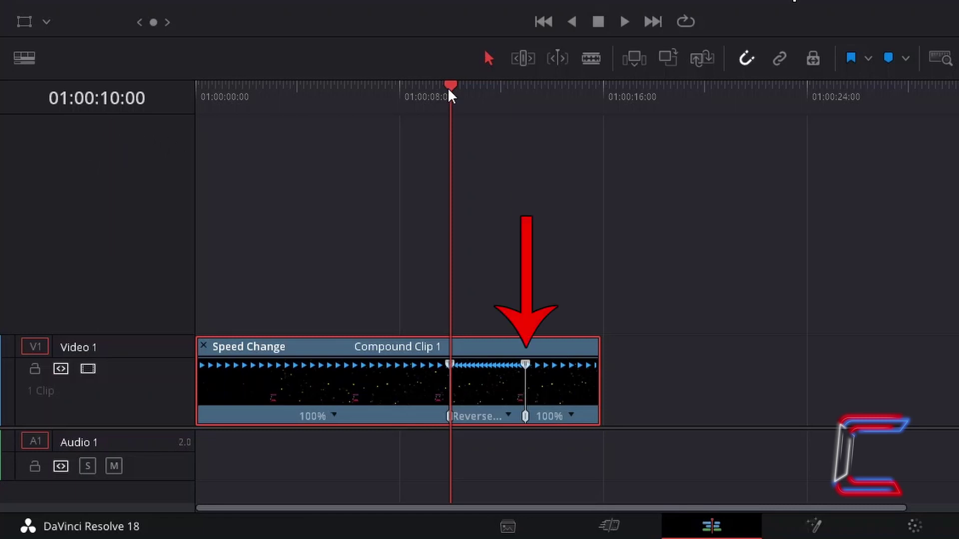
pyautogui.moveTo(449, 90); pyautogui.dragTo(526, 104)
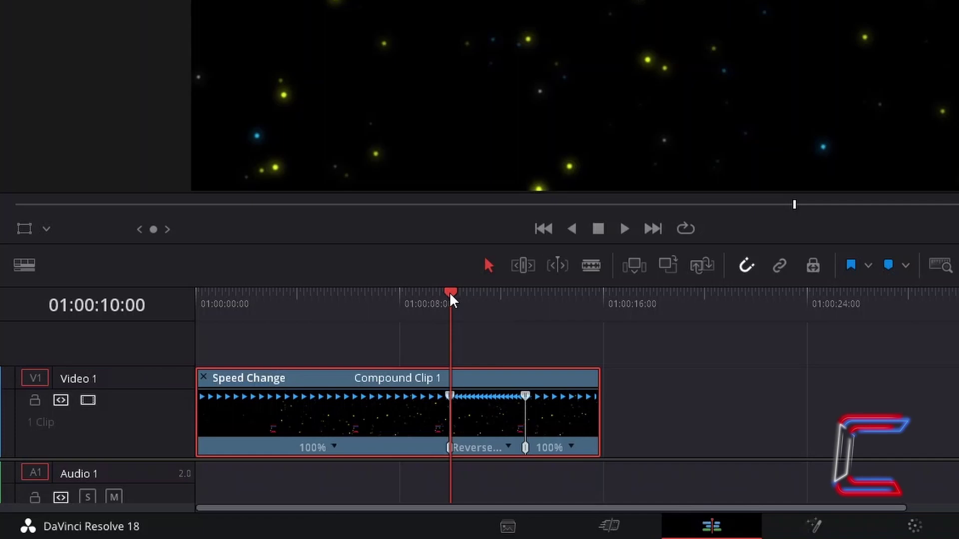
pyautogui.moveTo(451, 295); pyautogui.dragTo(533, 318)
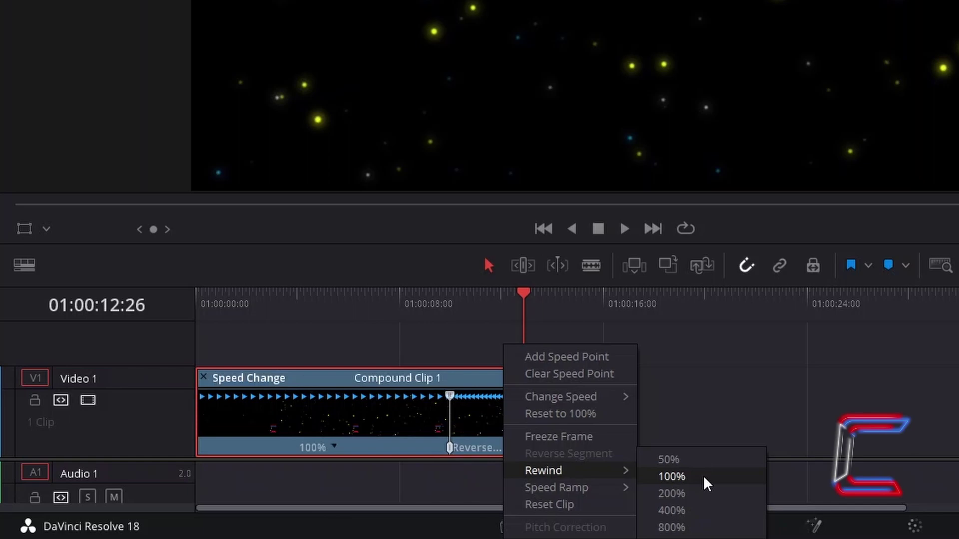
pyautogui.click(703, 476)
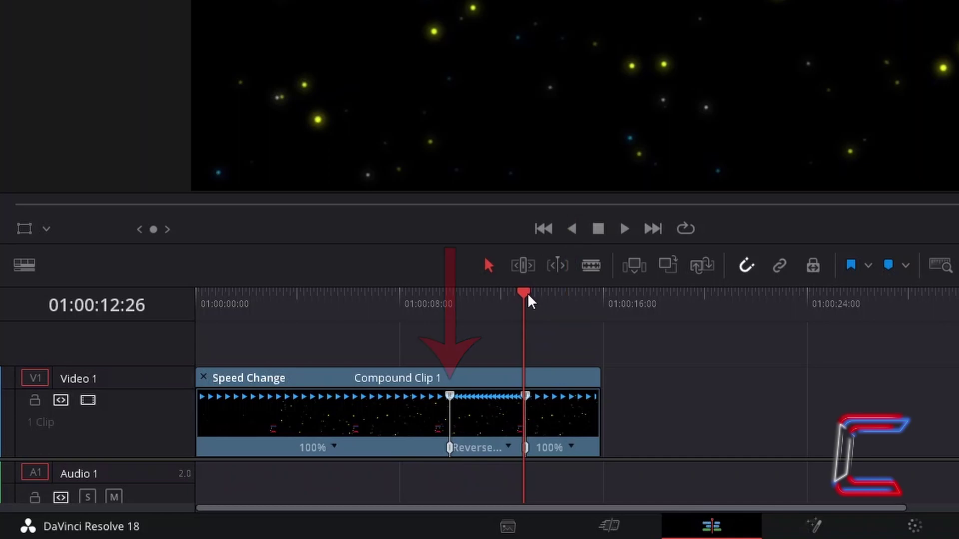
pyautogui.moveTo(527, 293); pyautogui.dragTo(599, 307)
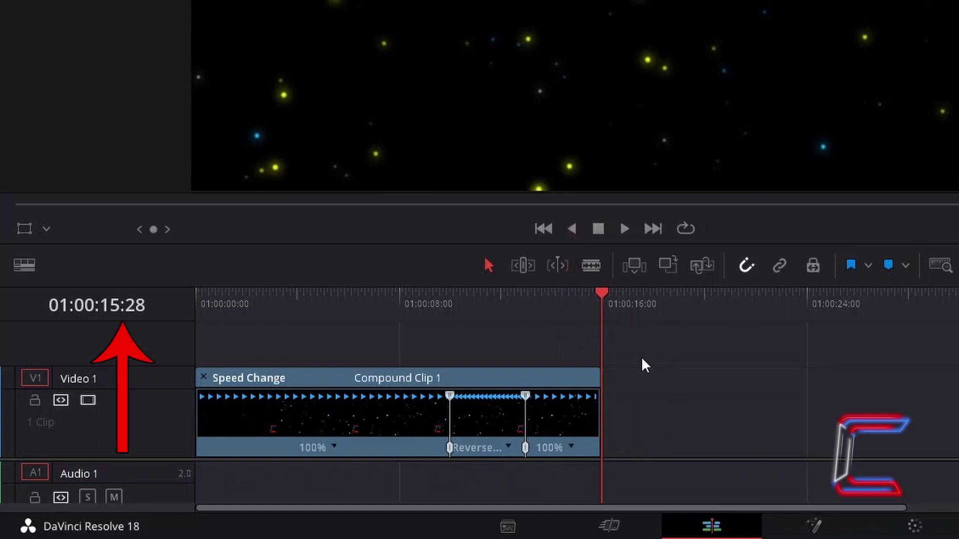
# Apply a 200% rewind to the first 100% section and play the timeline back.
pyautogui.moveTo(602, 344)
pyautogui.mouseDown()
pyautogui.moveTo(287, 330)
pyautogui.moveTo(247, 317)
pyautogui.mouseUp()
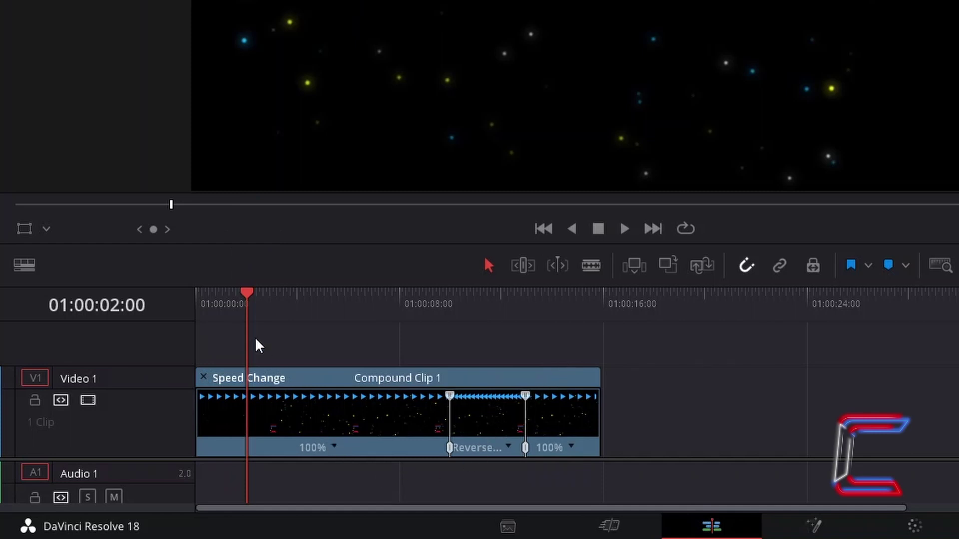
pyautogui.click(333, 446)
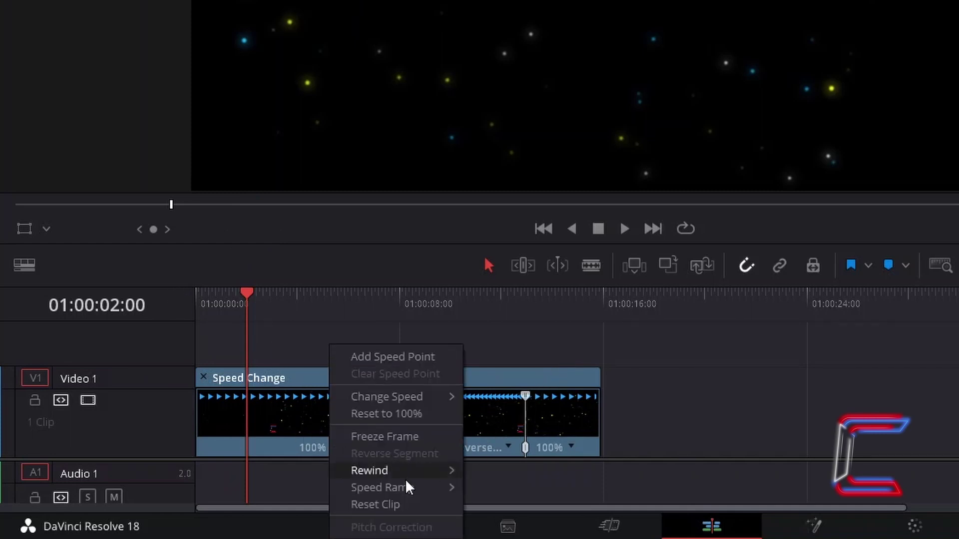
pyautogui.moveTo(453, 471)
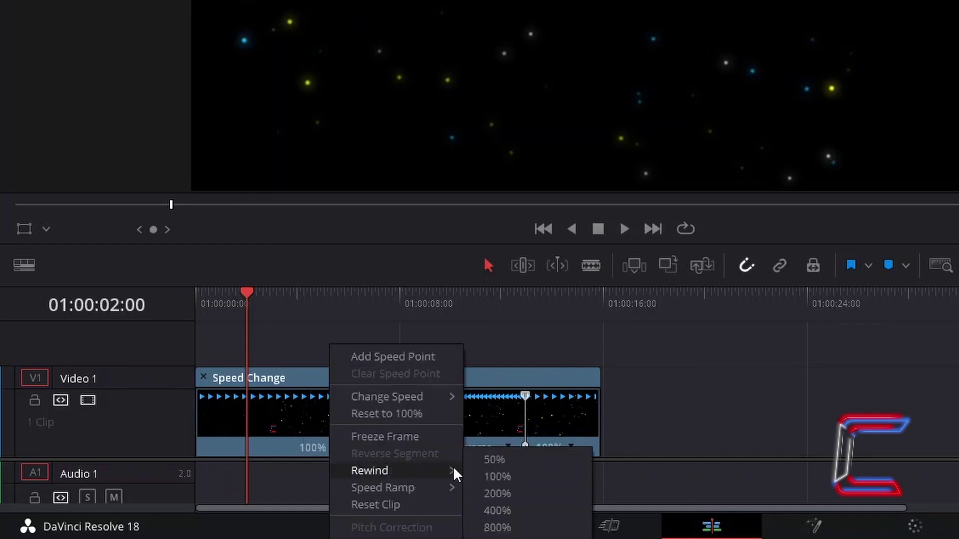
pyautogui.click(527, 490)
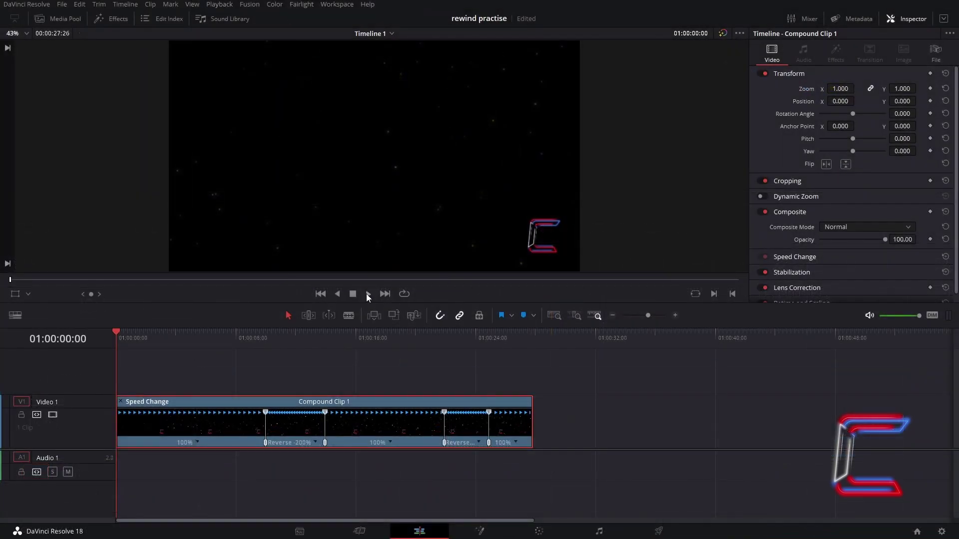
pyautogui.press('space')
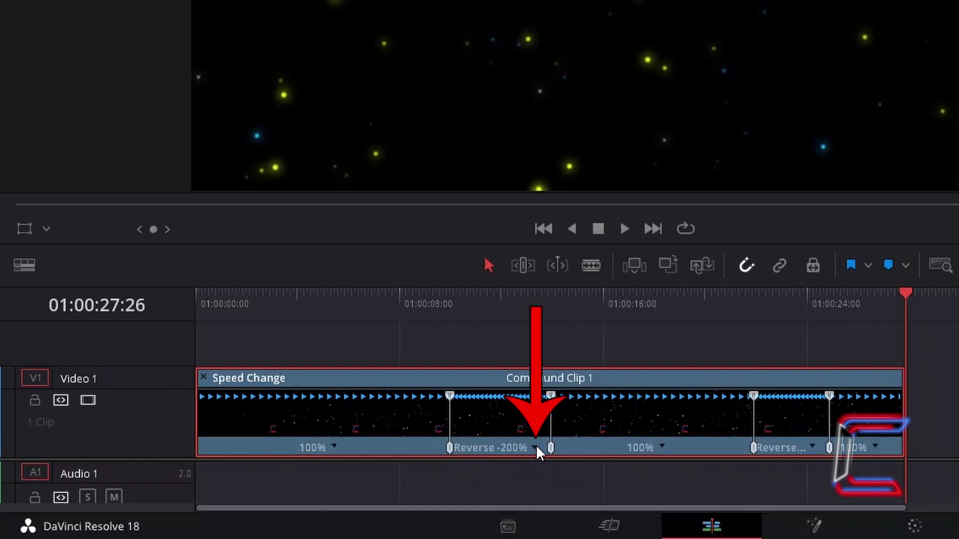
# Clear the Reverse -200% speed point, reset the 36% section to 100%, and check the clip's options.
pyautogui.click(535, 446)
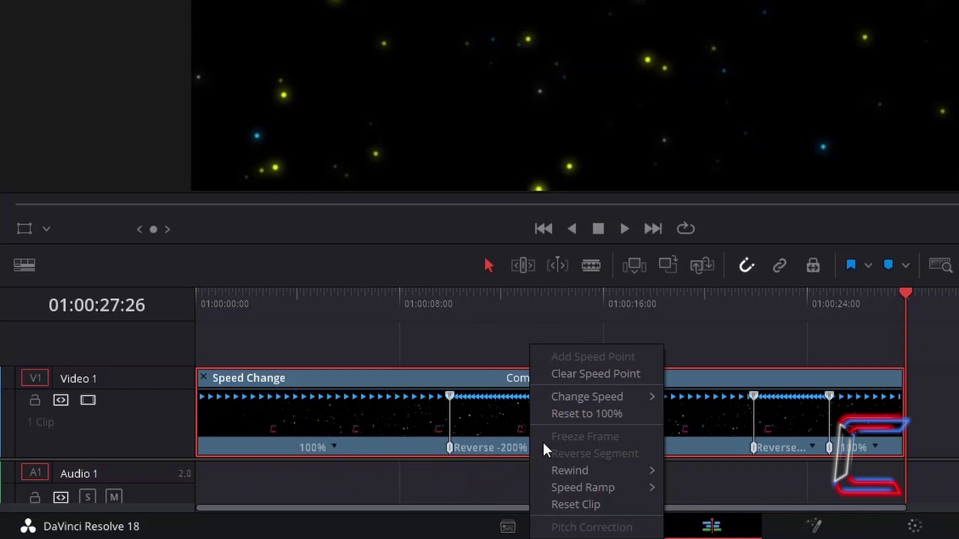
pyautogui.click(640, 377)
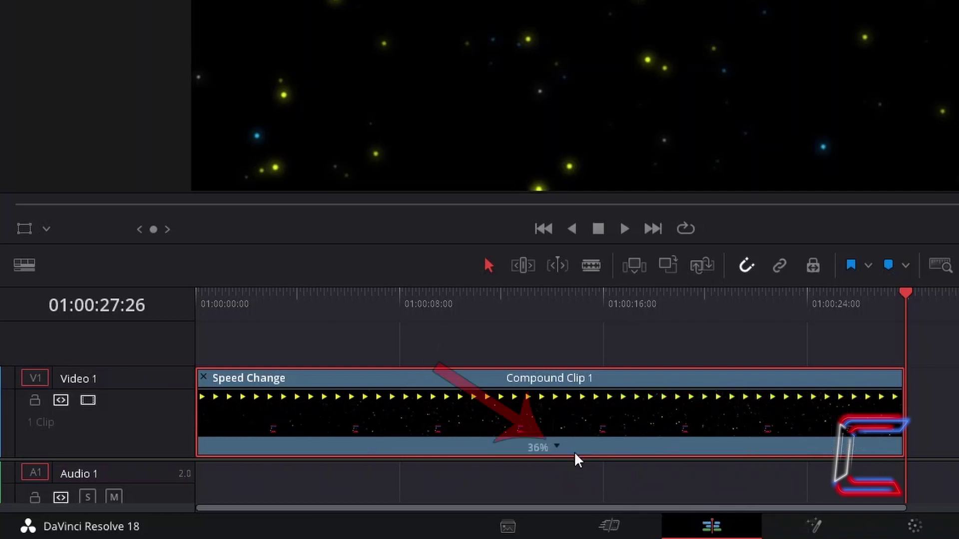
pyautogui.click(557, 446)
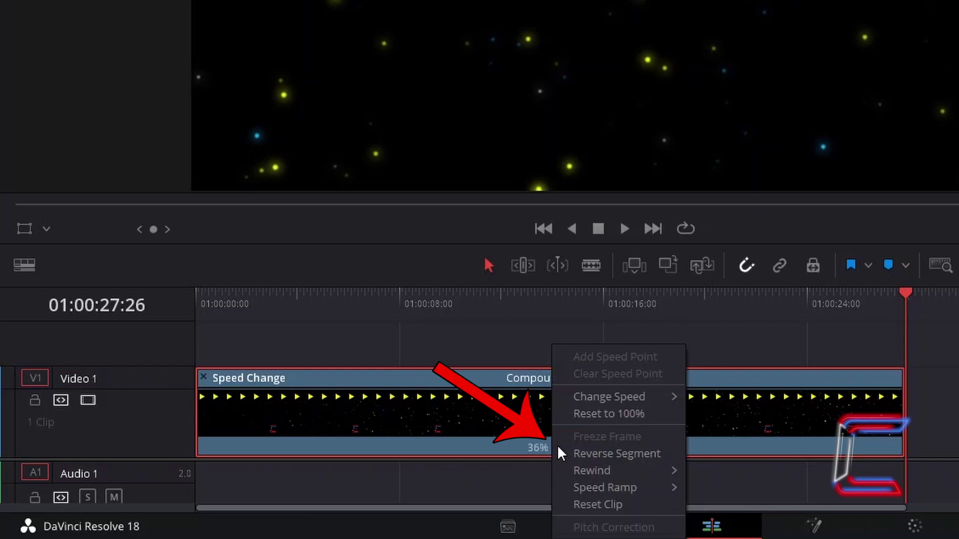
pyautogui.click(644, 415)
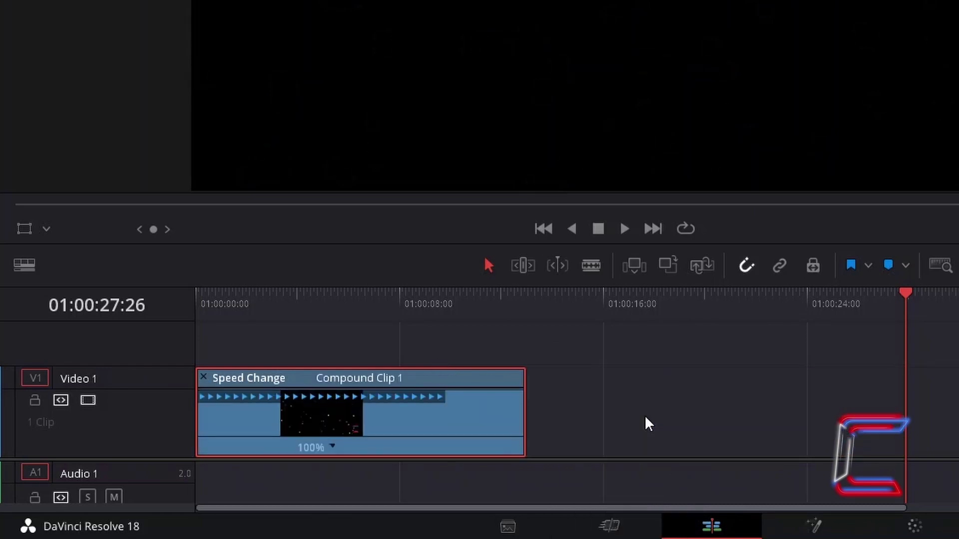
pyautogui.rightClick(373, 410)
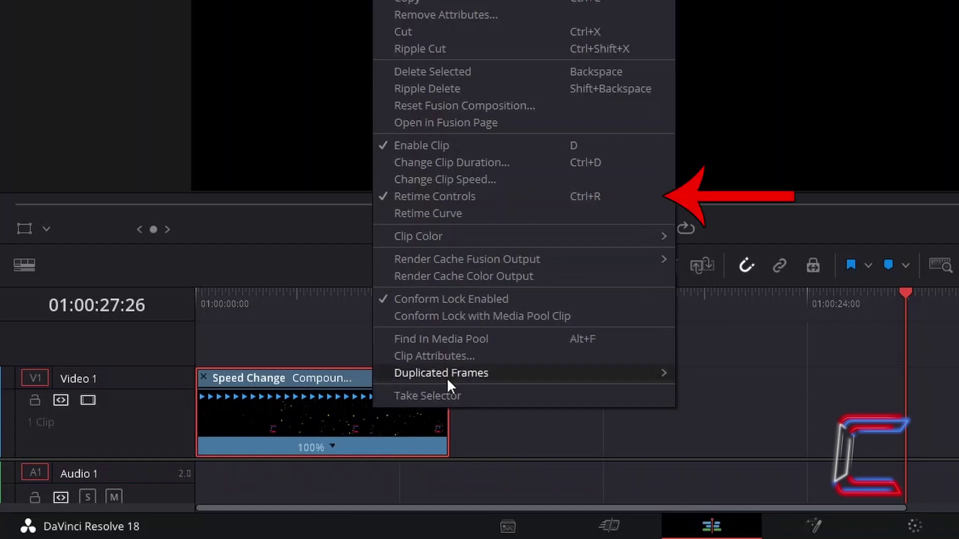